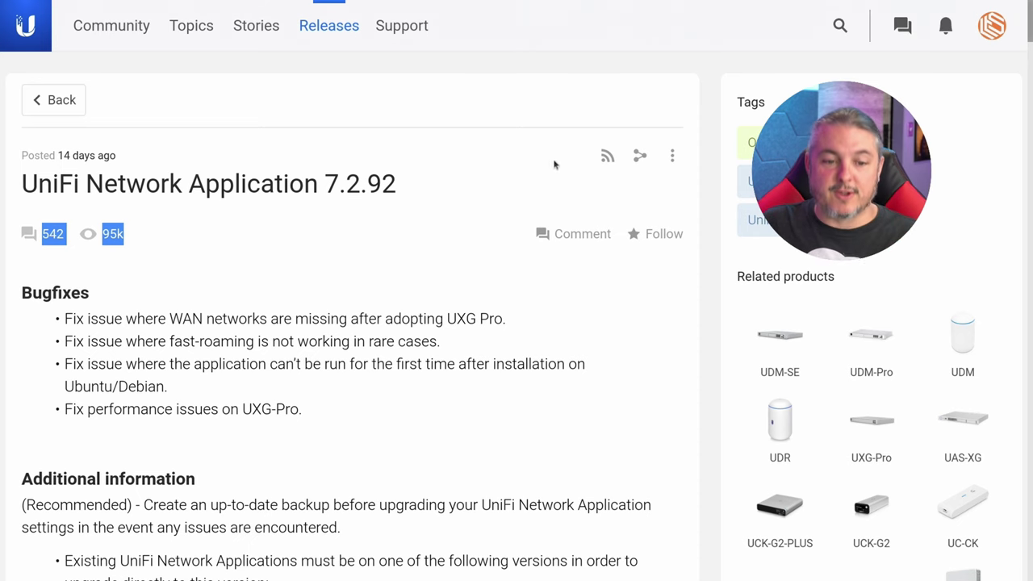
# Step: Scroll down through the UniFi Network Application release notes
pyautogui.scroll(-2, 434, 259)
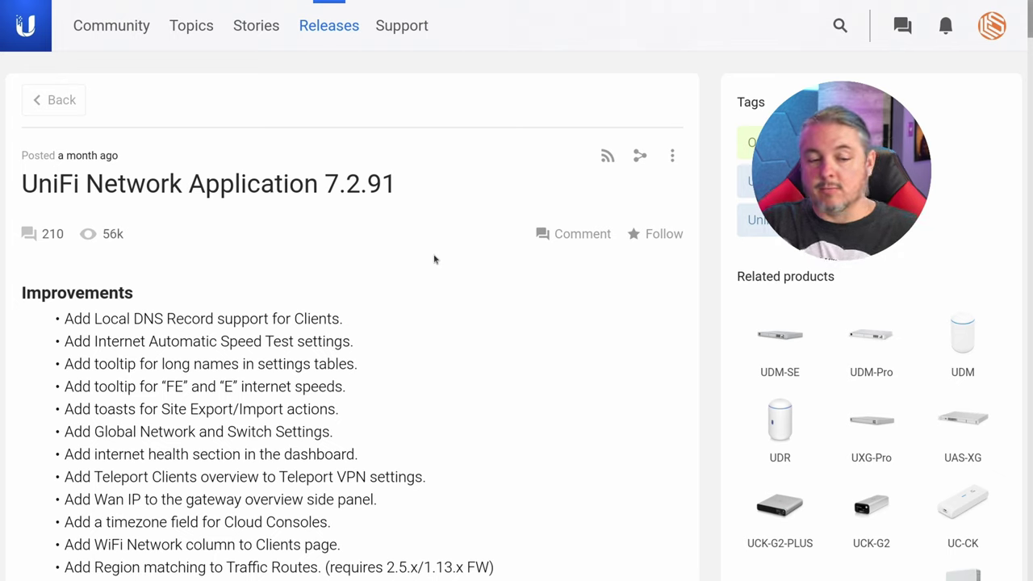
# Step: Highlight the 'Fix VPN Server subnet size options.' line in the 7.2.91 Bugfixes list
pyautogui.scroll(-2, 434, 259)
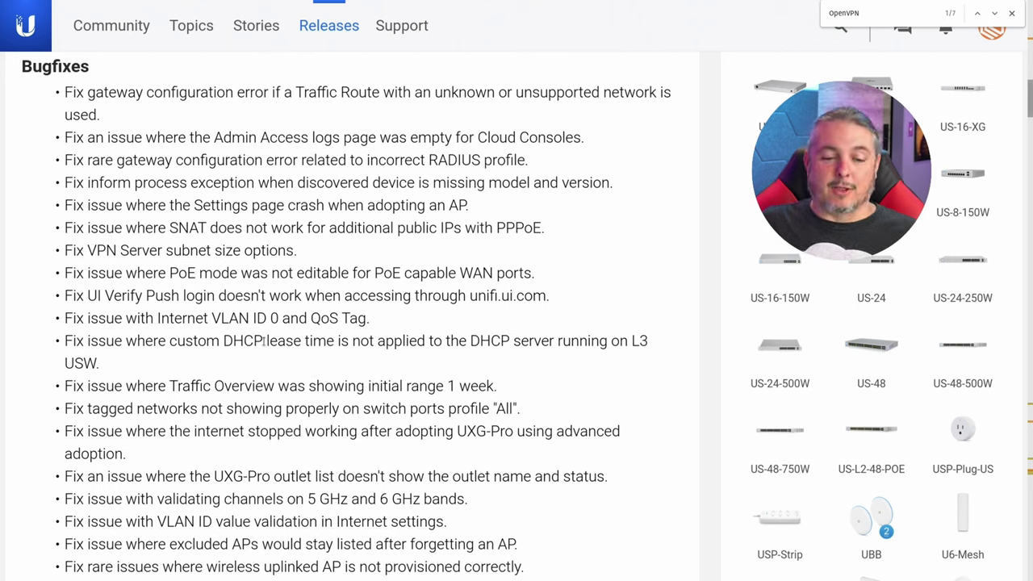
pyautogui.moveTo(66, 250); pyautogui.dragTo(297, 251)
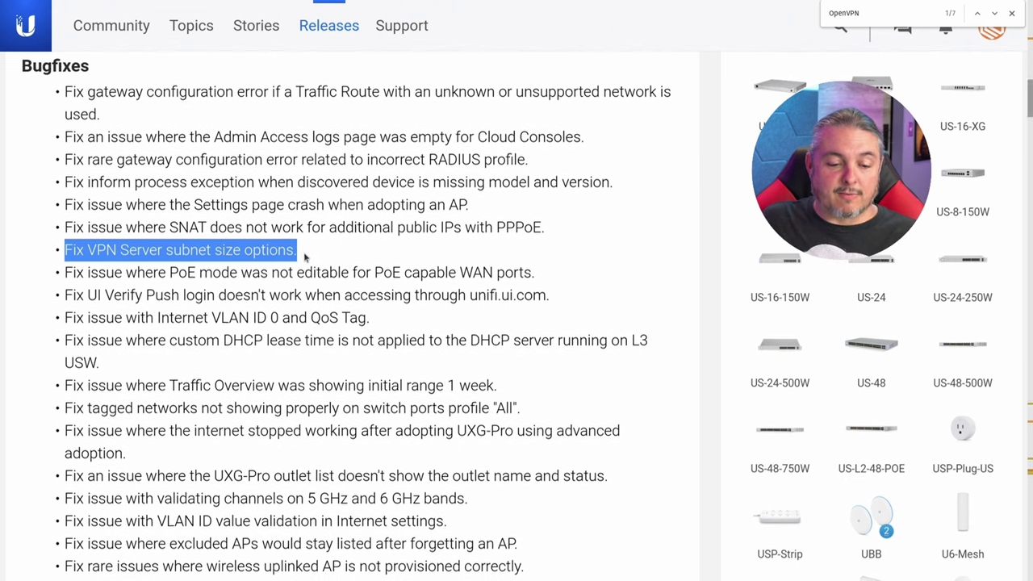
pyautogui.scroll(-3, 304, 255)
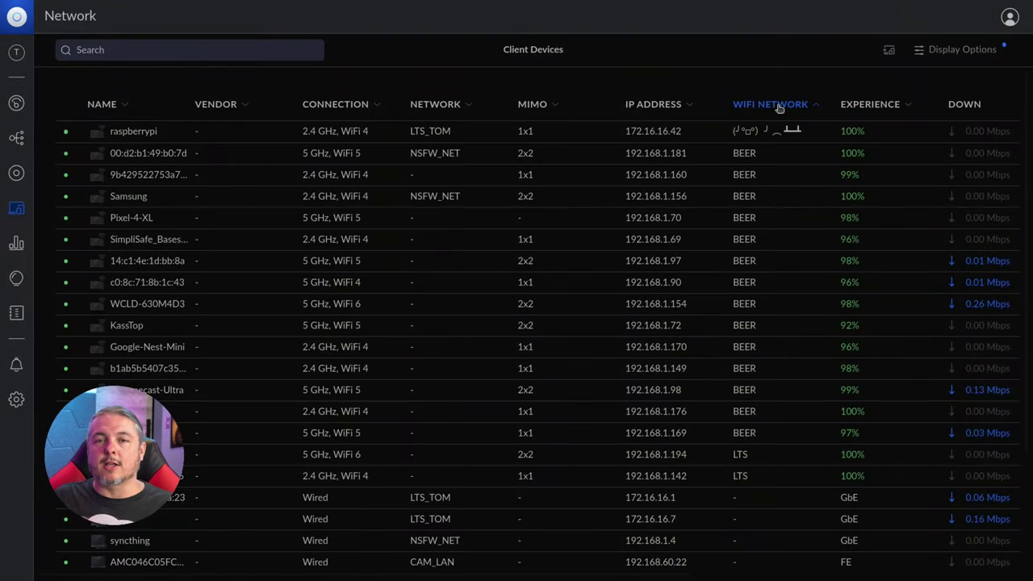
# Step: Review the Client Devices column choices under Display Options, then close it
pyautogui.click(969, 50)
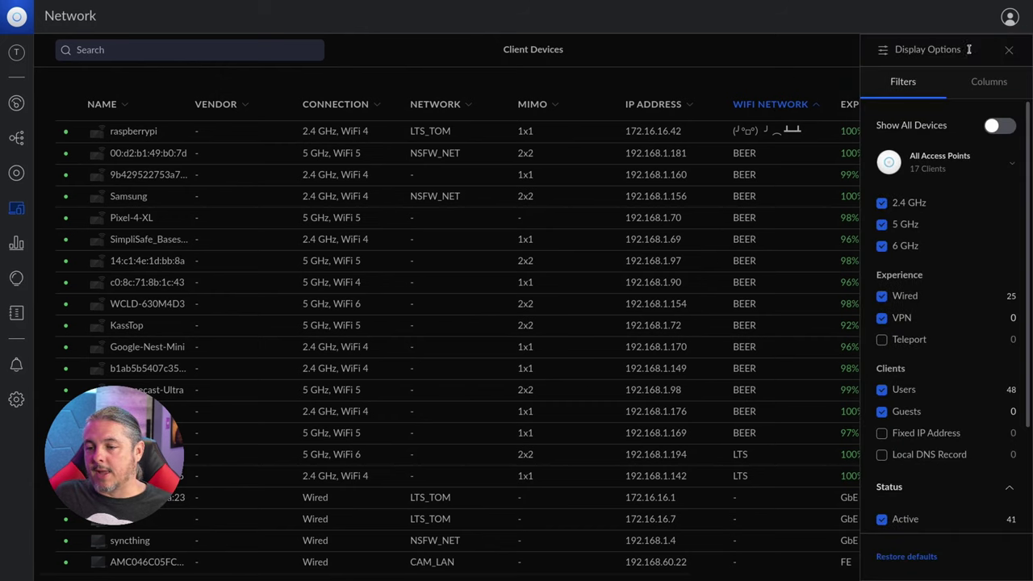
pyautogui.click(988, 82)
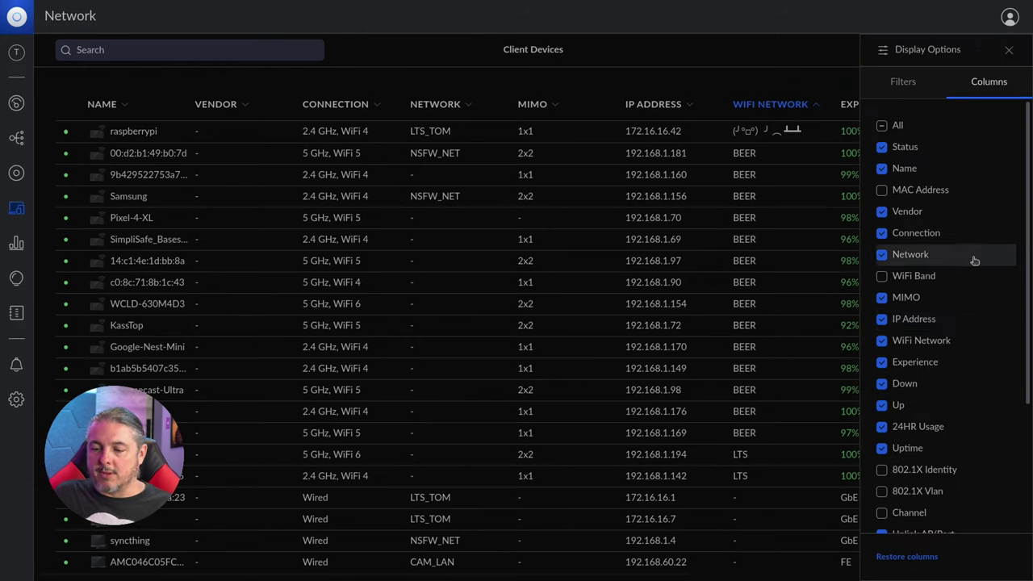
pyautogui.scroll(-1, 905, 323)
pyautogui.scroll(-1, 905, 323)
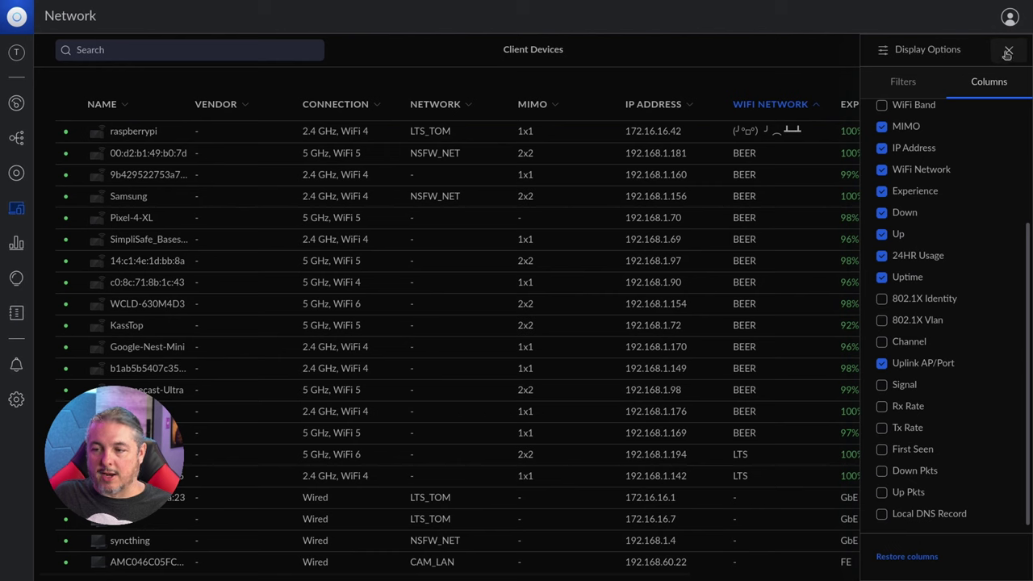
pyautogui.click(1008, 50)
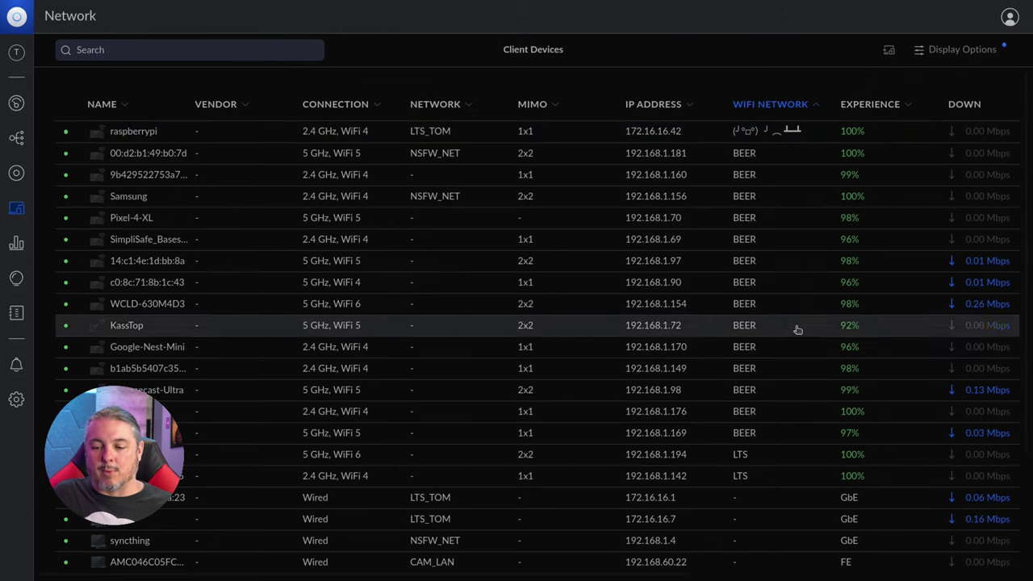
# Step: Open the CAM_LAN camera at 192.168.60.22 and follow its USW-24-PoE #1 uplink
pyautogui.scroll(-3, 771, 436)
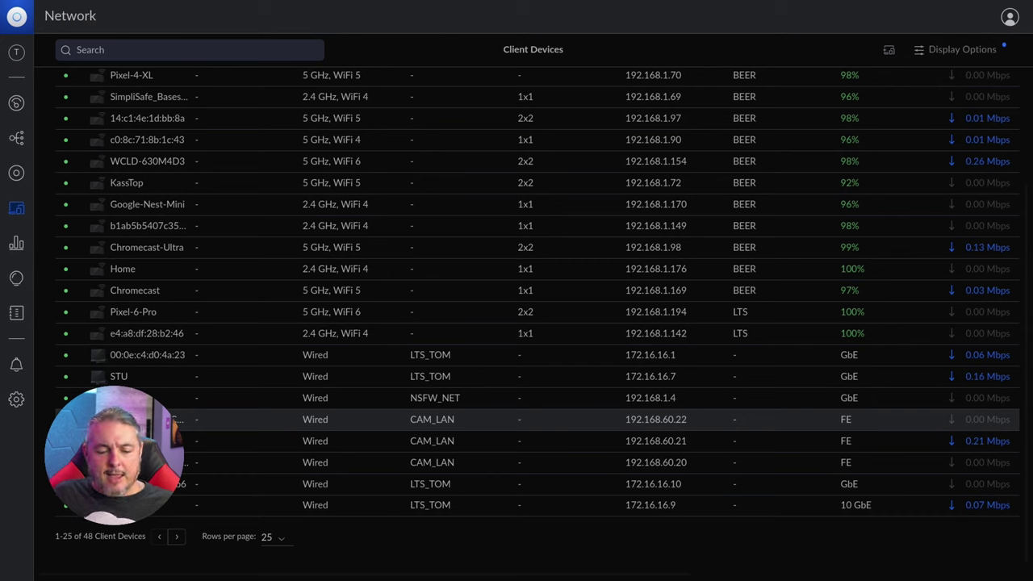
pyautogui.click(145, 419)
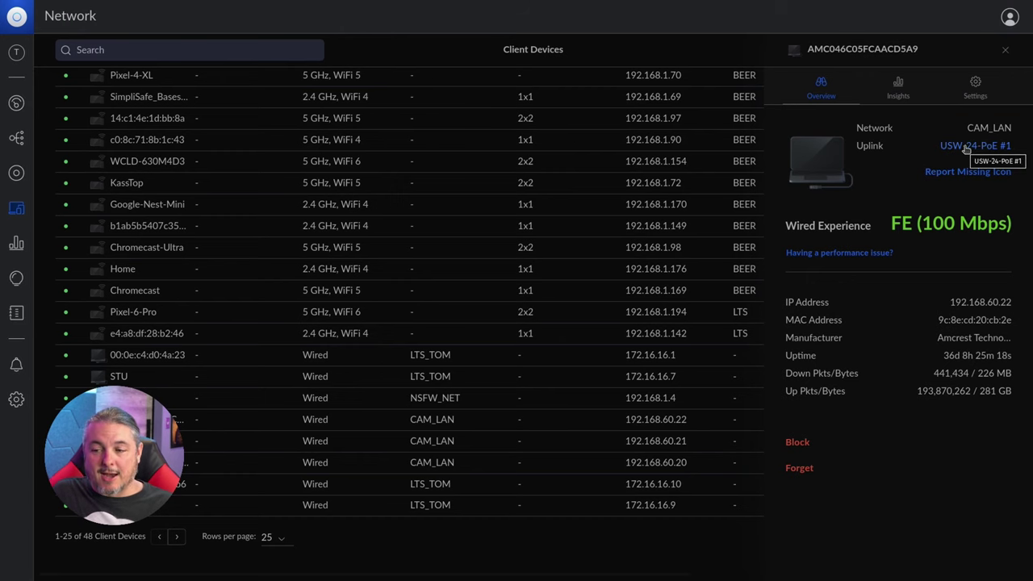
pyautogui.click(966, 147)
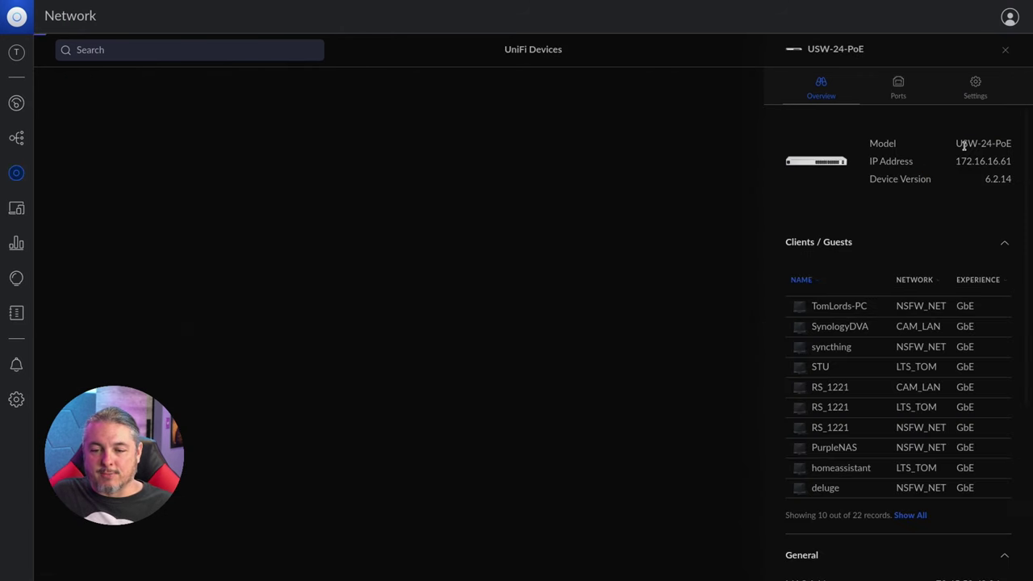
# Step: Open the USW-24-PoE switch's Ports layout and its full Port Management view
pyautogui.click(1004, 48)
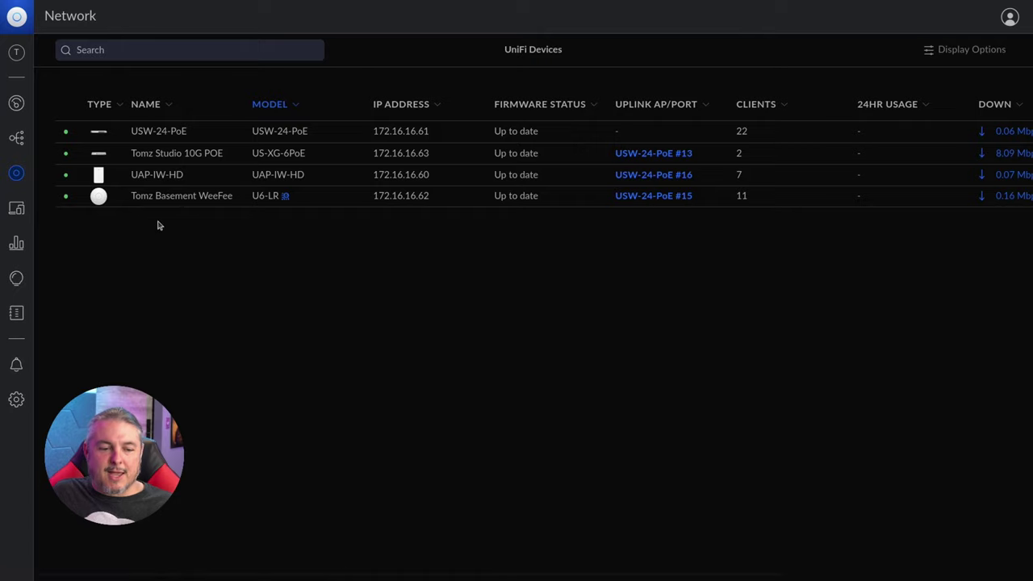
pyautogui.click(172, 133)
pyautogui.click(893, 94)
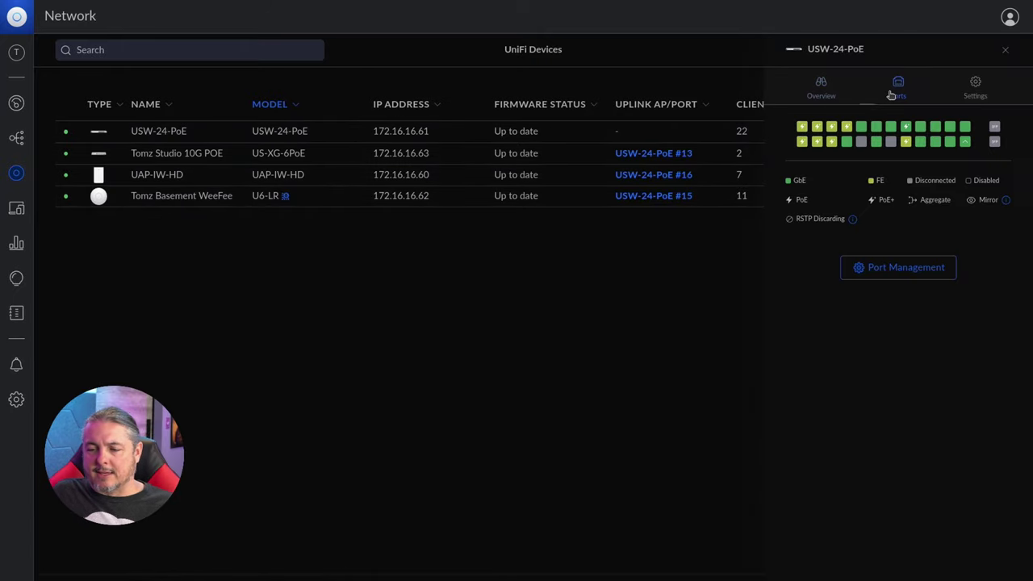
pyautogui.click(888, 271)
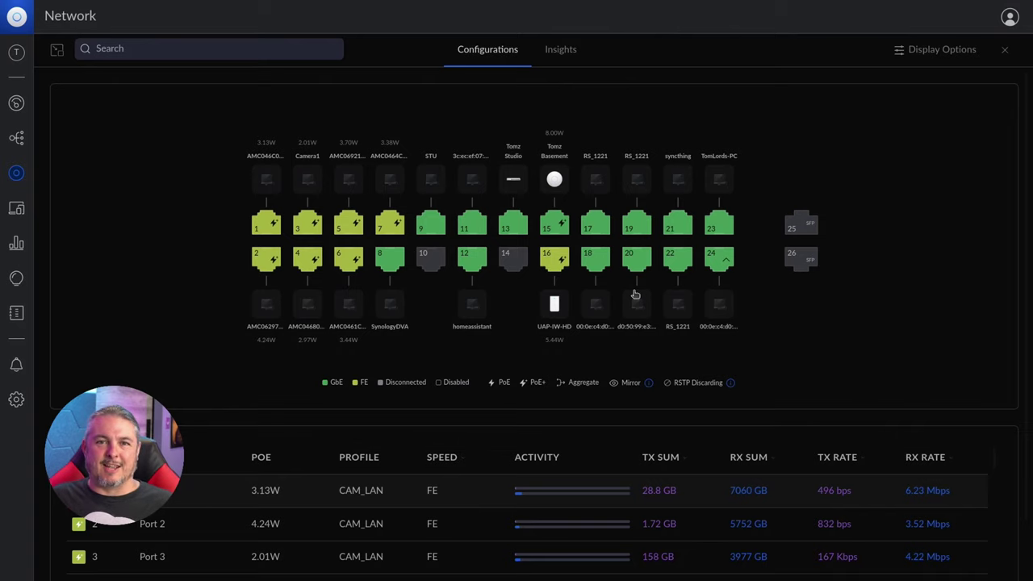
# Step: Select ports 5, 3 and 1 for editing, then deselect them all
pyautogui.scroll(-1, 635, 295)
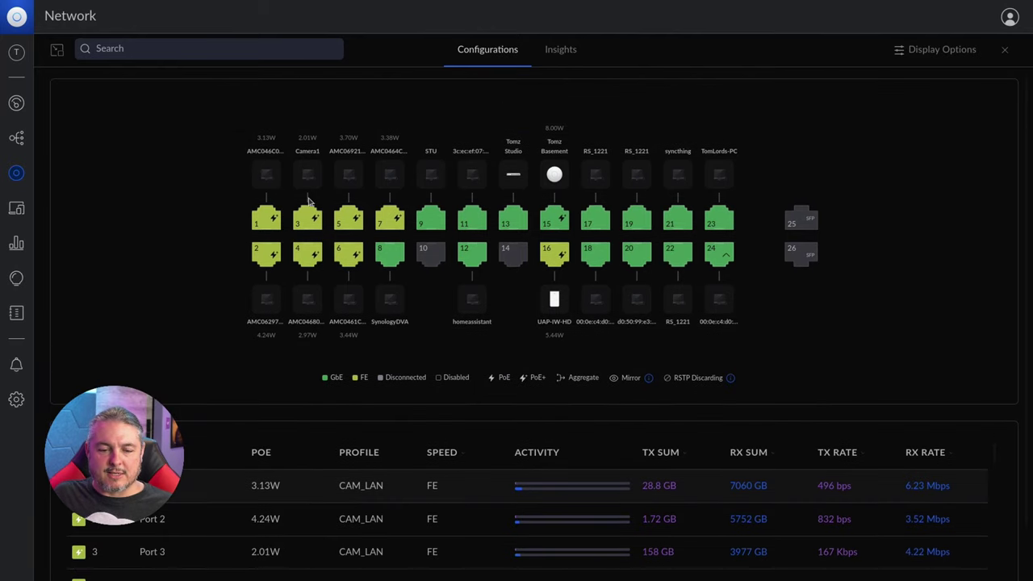
pyautogui.click(358, 229)
pyautogui.scroll(-3, 448, 404)
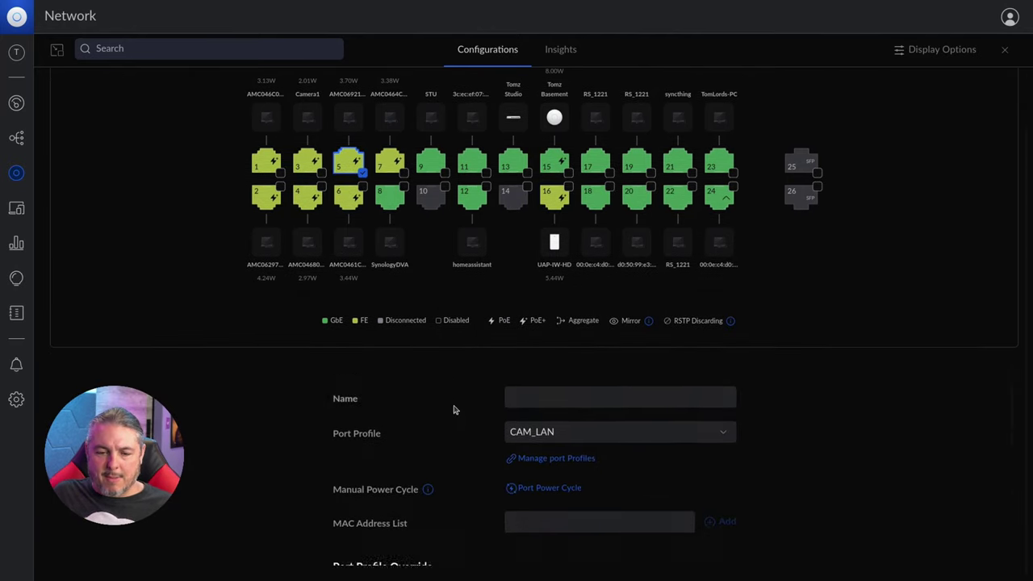
pyautogui.click(321, 172)
pyautogui.click(279, 172)
pyautogui.click(279, 172)
pyautogui.click(321, 172)
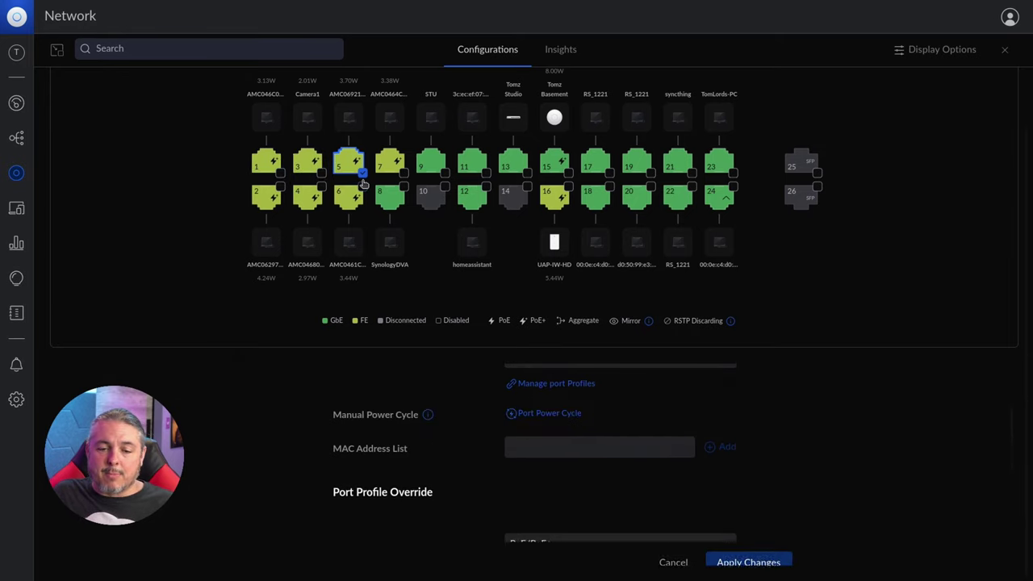
pyautogui.click(362, 172)
pyautogui.scroll(-5, 443, 436)
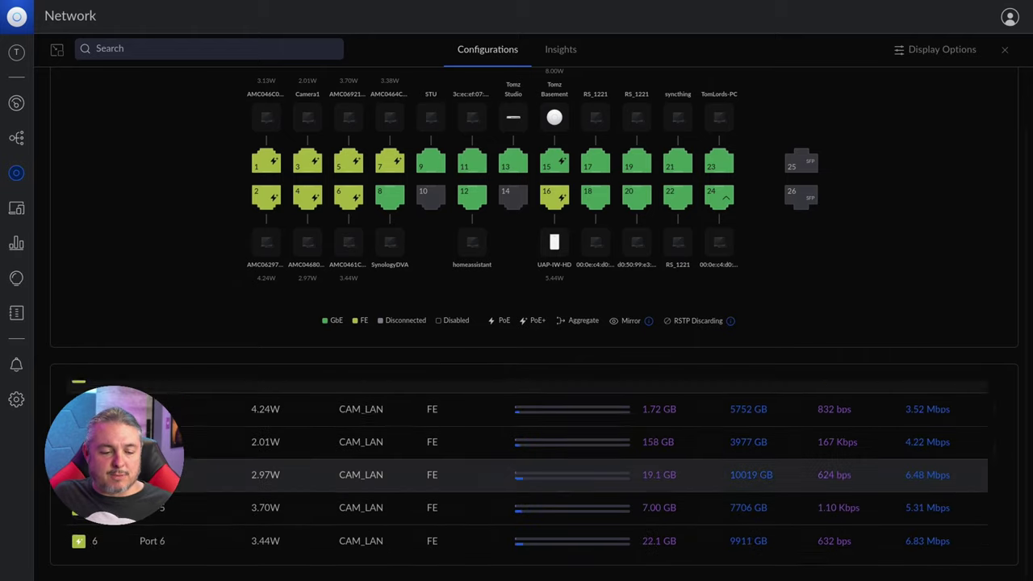
pyautogui.scroll(5, 182, 436)
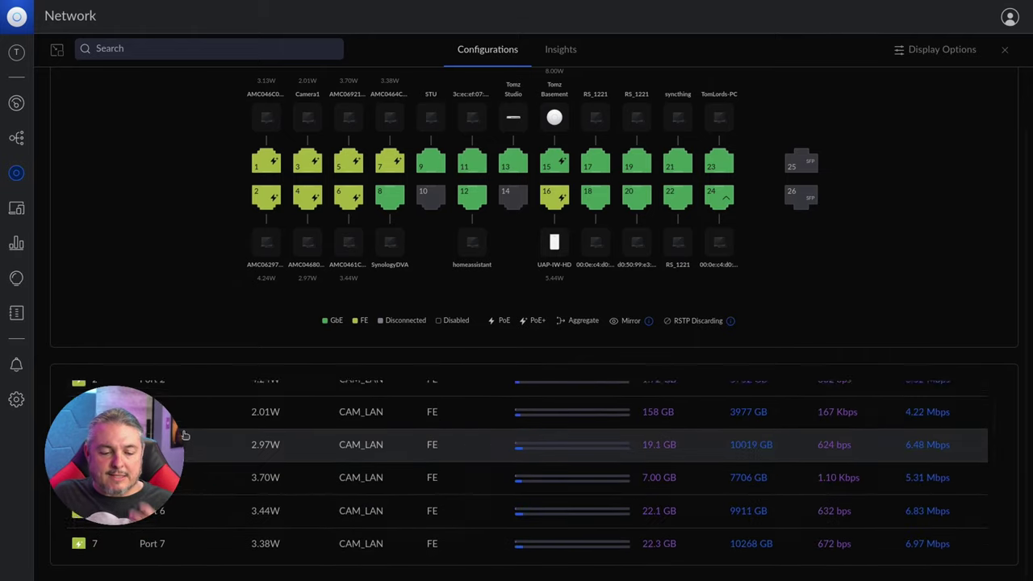
# Step: Review Port 3's Operation mode options, then zoom to 125% and show the switch's Insights
pyautogui.click(183, 436)
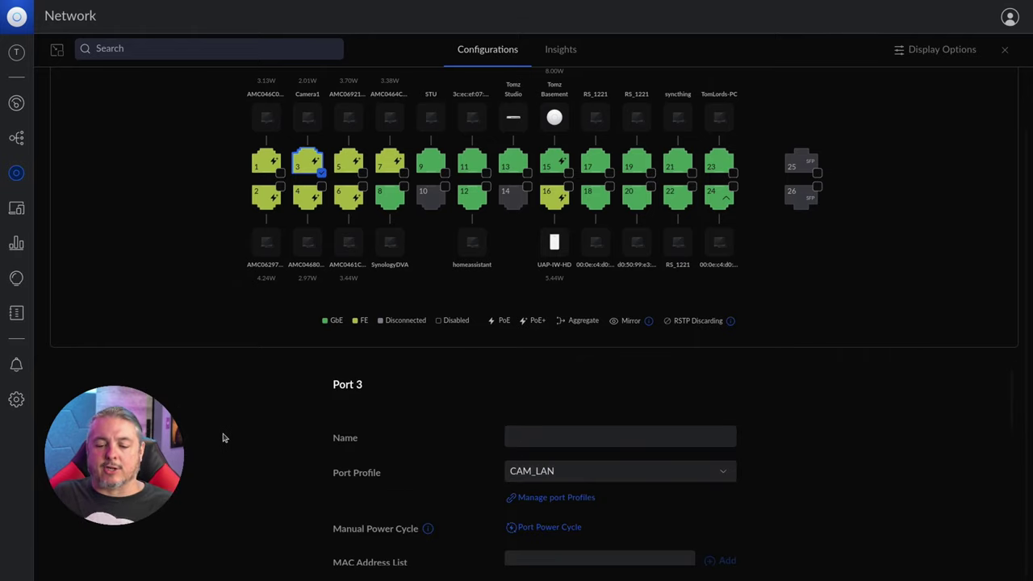
pyautogui.scroll(-5, 651, 503)
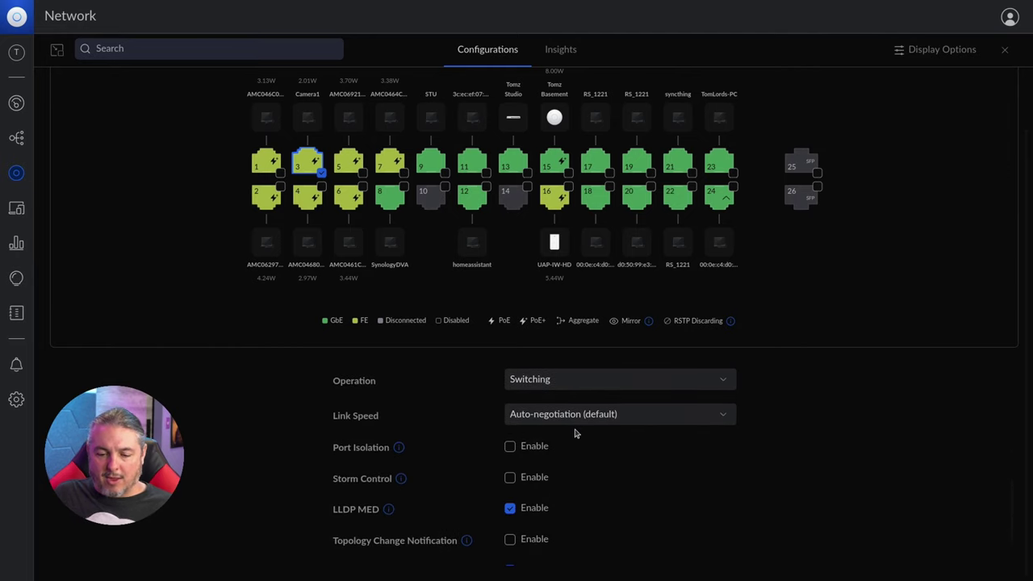
pyautogui.scroll(1, 576, 433)
pyautogui.click(590, 408)
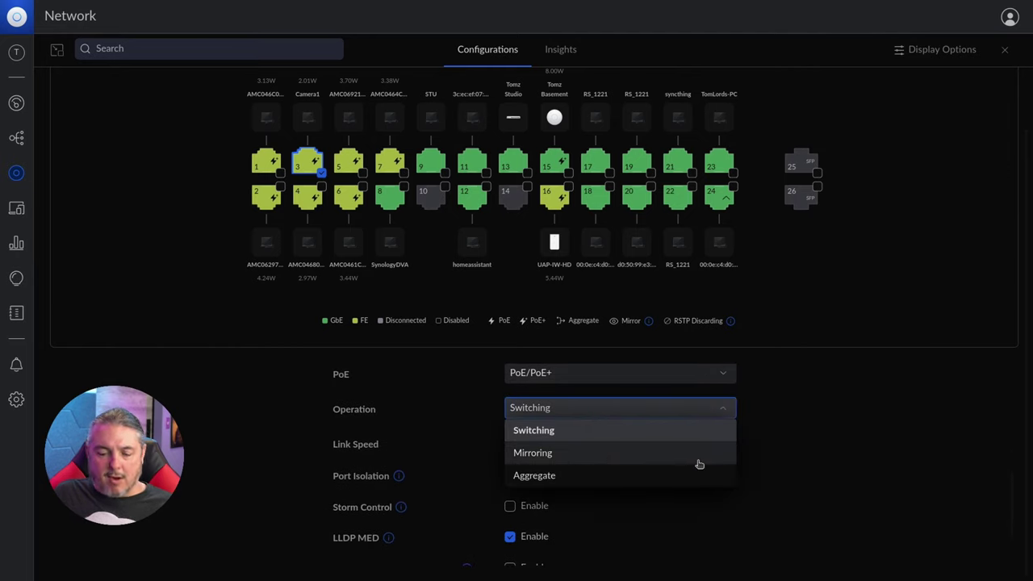
pyautogui.scroll(-2, 828, 476)
pyautogui.scroll(5, 445, 243)
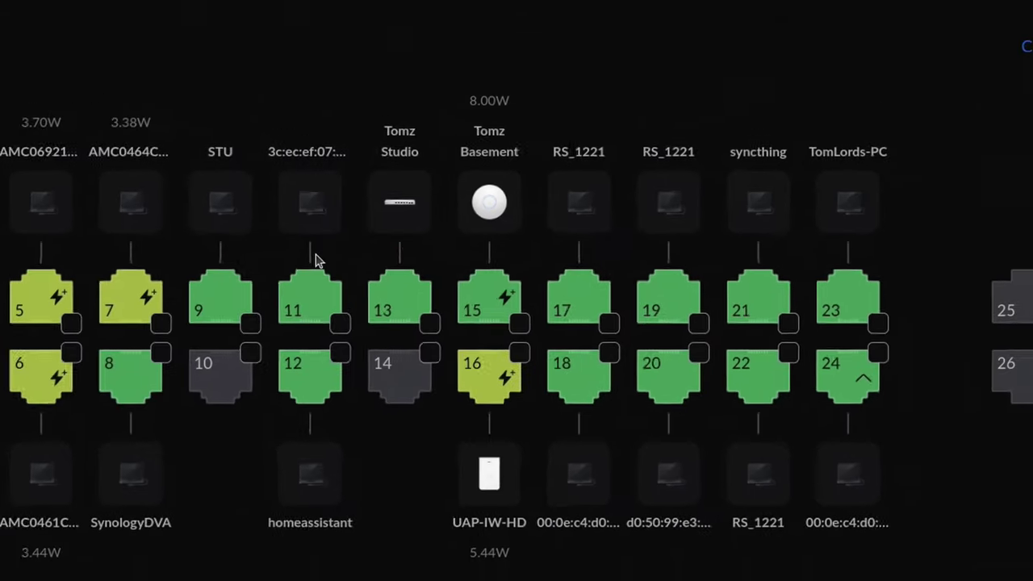
pyautogui.hotkey('ctrl', '-')
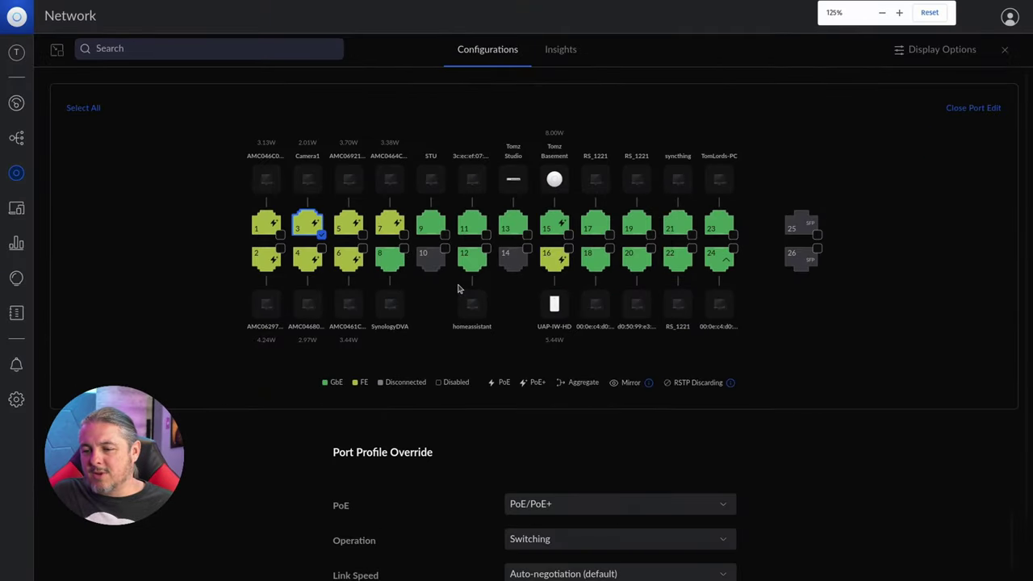
pyautogui.click(562, 50)
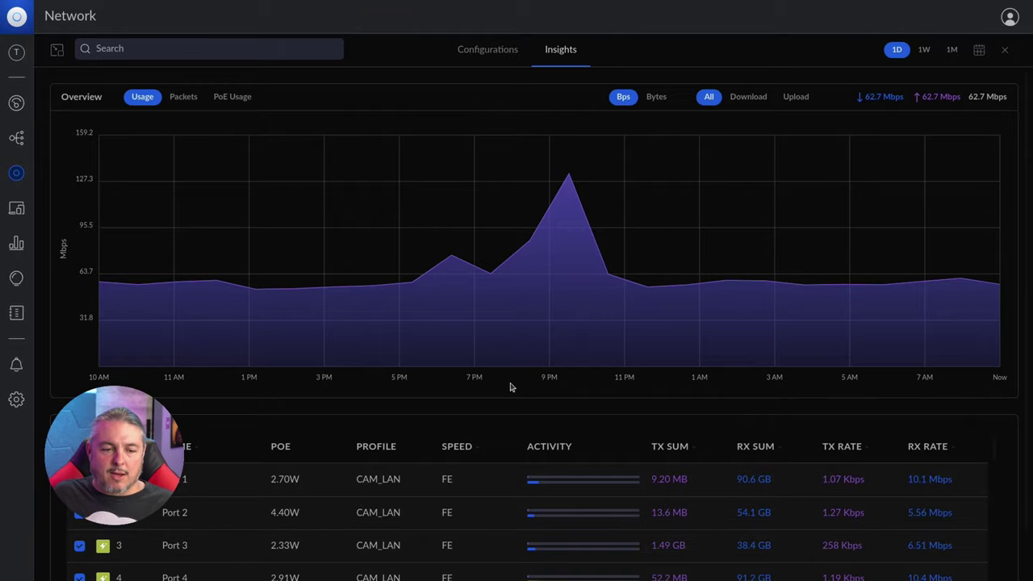
# Step: Switch the switch's Insights chart to PoE Usage and scroll through it
pyautogui.scroll(-1, 512, 388)
pyautogui.scroll(1, 511, 388)
pyautogui.click(231, 98)
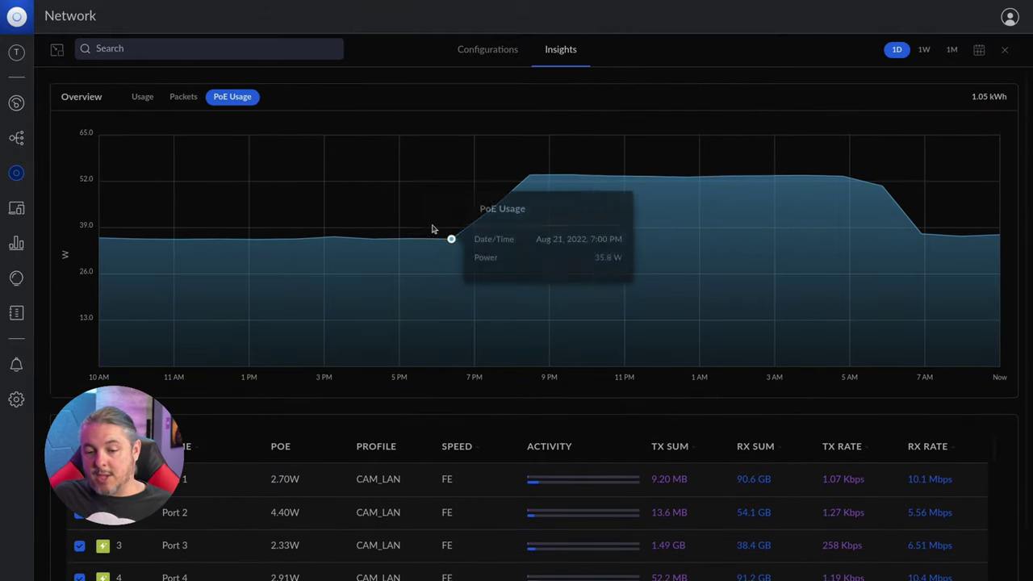
pyautogui.scroll(-1, 689, 358)
pyautogui.scroll(-1, 689, 358)
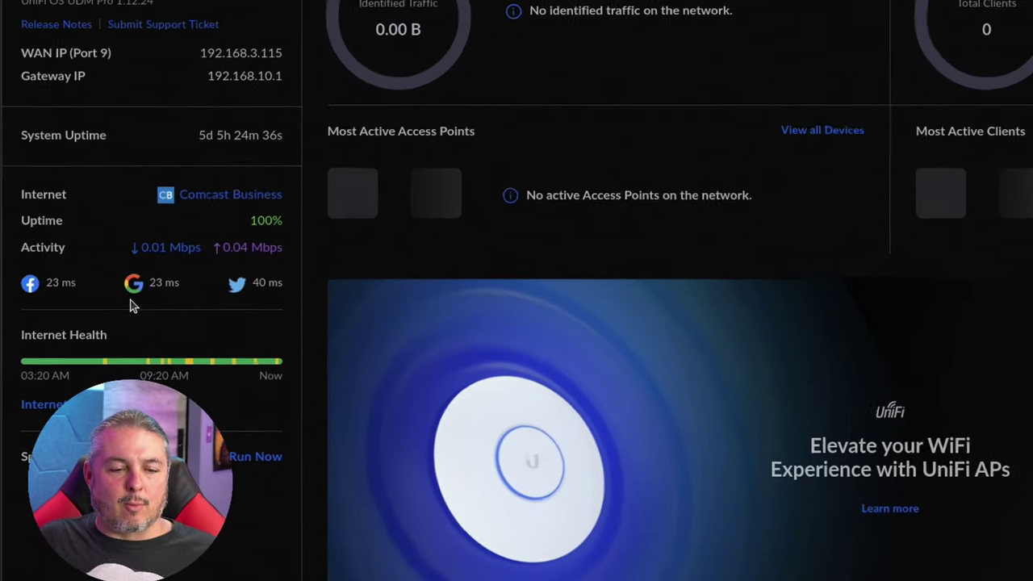
# Step: Select the gateway's WAN IP on the dashboard, then go to Settings
pyautogui.moveTo(199, 53); pyautogui.dragTo(288, 60)
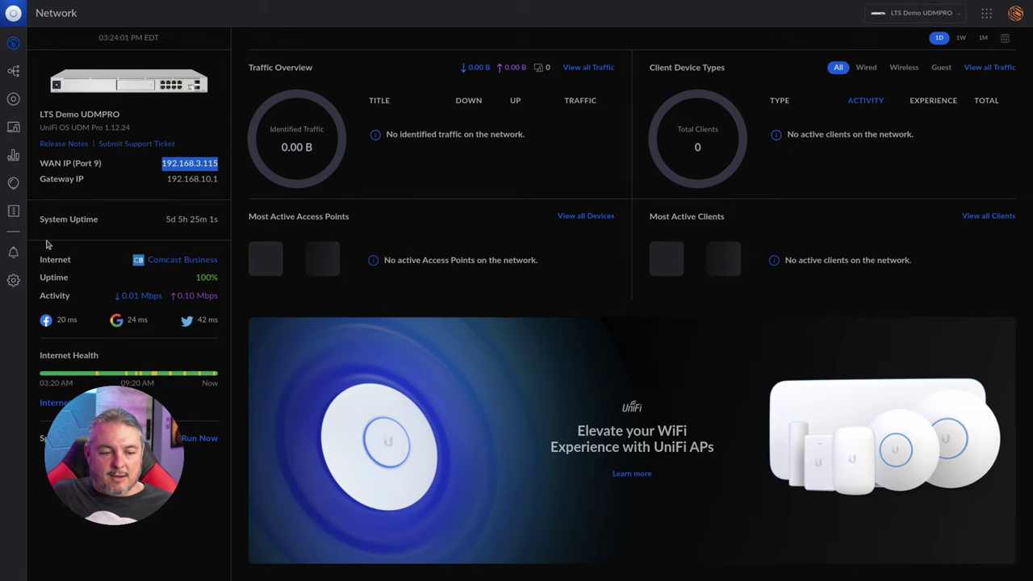
pyautogui.click(13, 279)
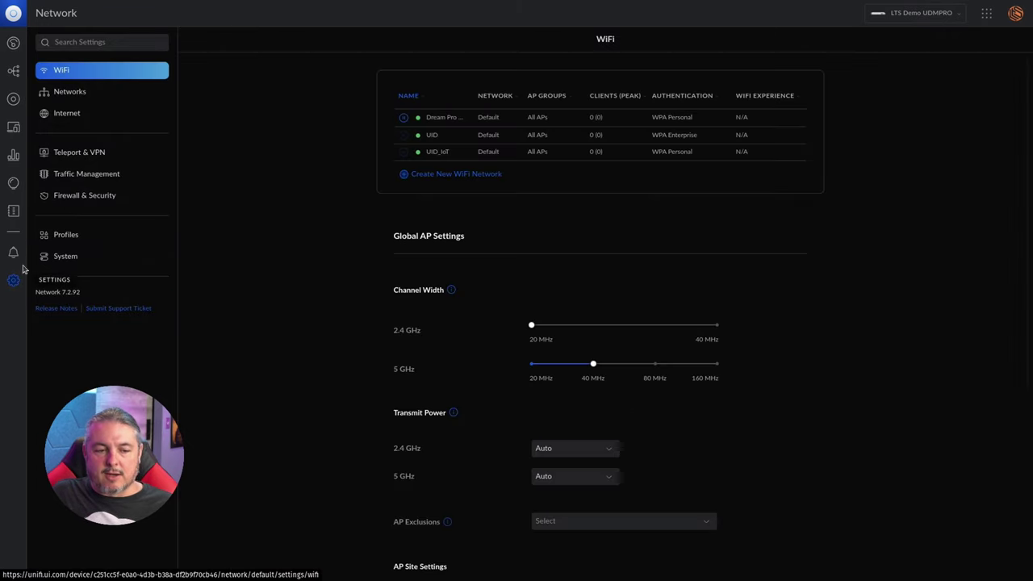
pyautogui.click(78, 95)
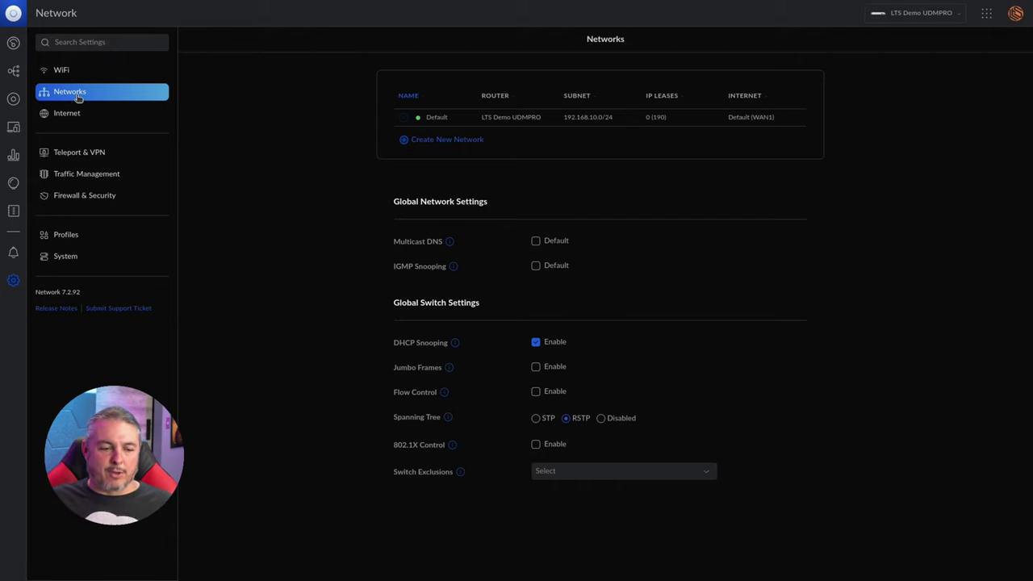
pyautogui.click(94, 154)
pyautogui.scroll(-5, 563, 254)
pyautogui.scroll(-4, 564, 254)
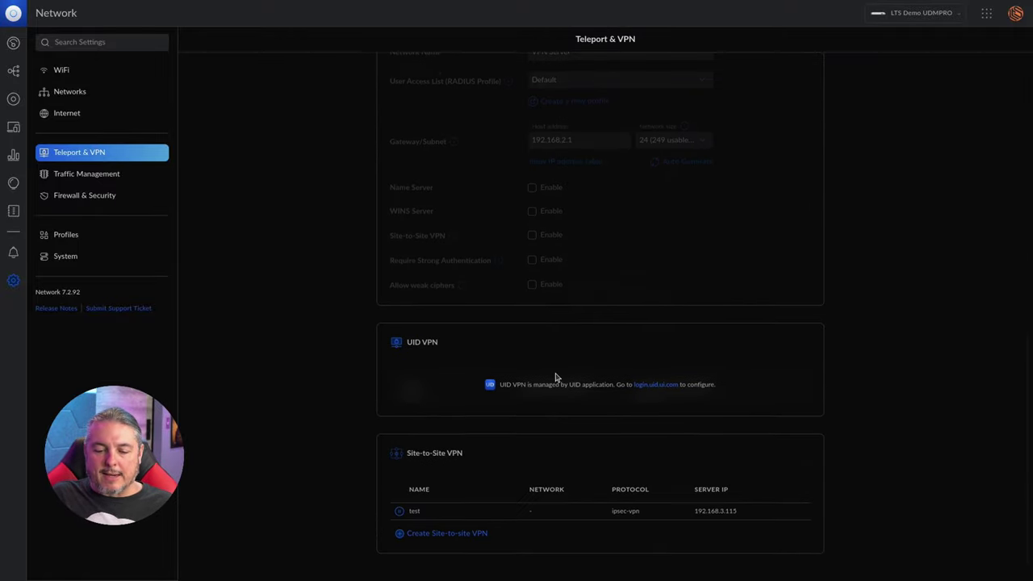
pyautogui.scroll(1, 555, 377)
pyautogui.scroll(10, 555, 377)
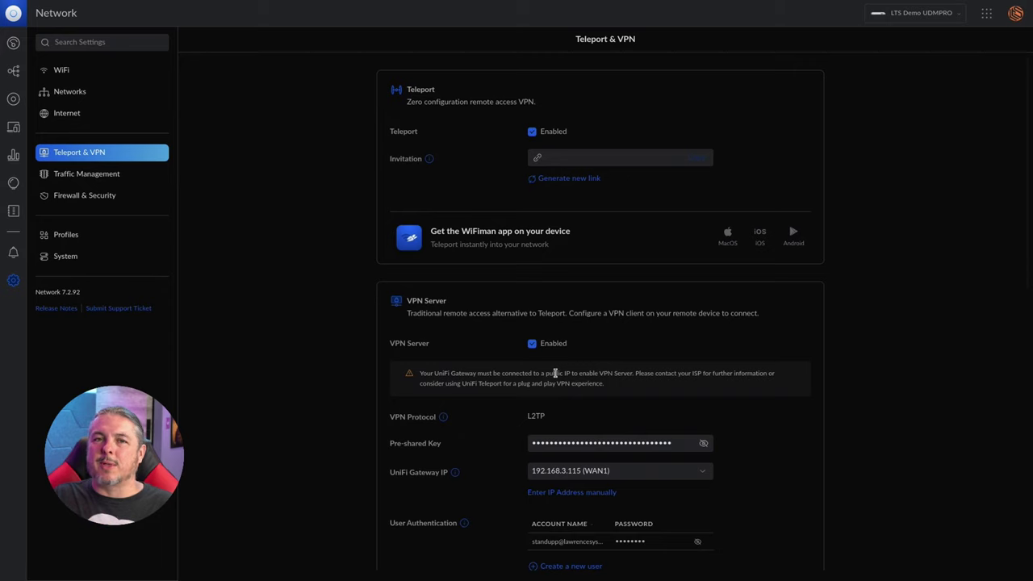
pyautogui.click(85, 71)
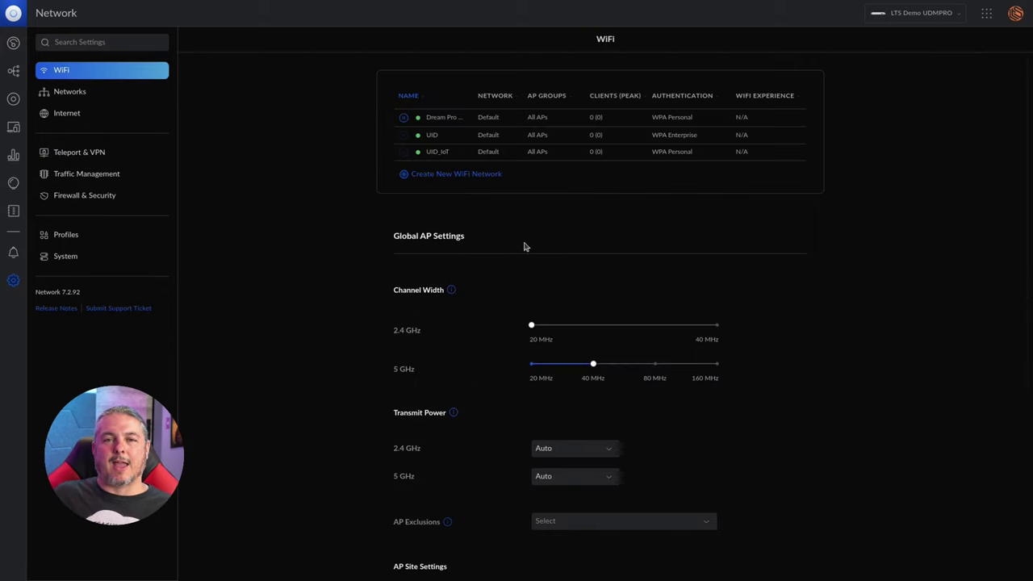